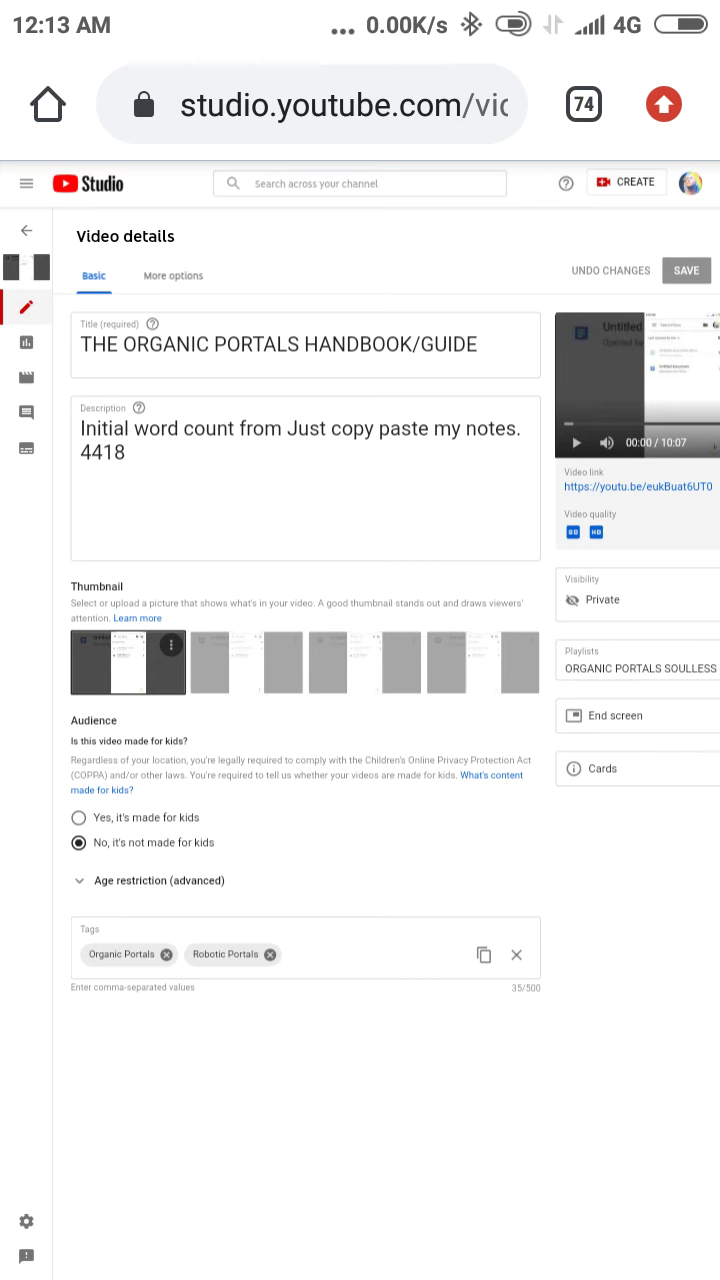
Step: Try the third auto-generated frame, then save the chakra-figures picture as the custom thumbnail
left_click(365, 662)
left_click(686, 270)
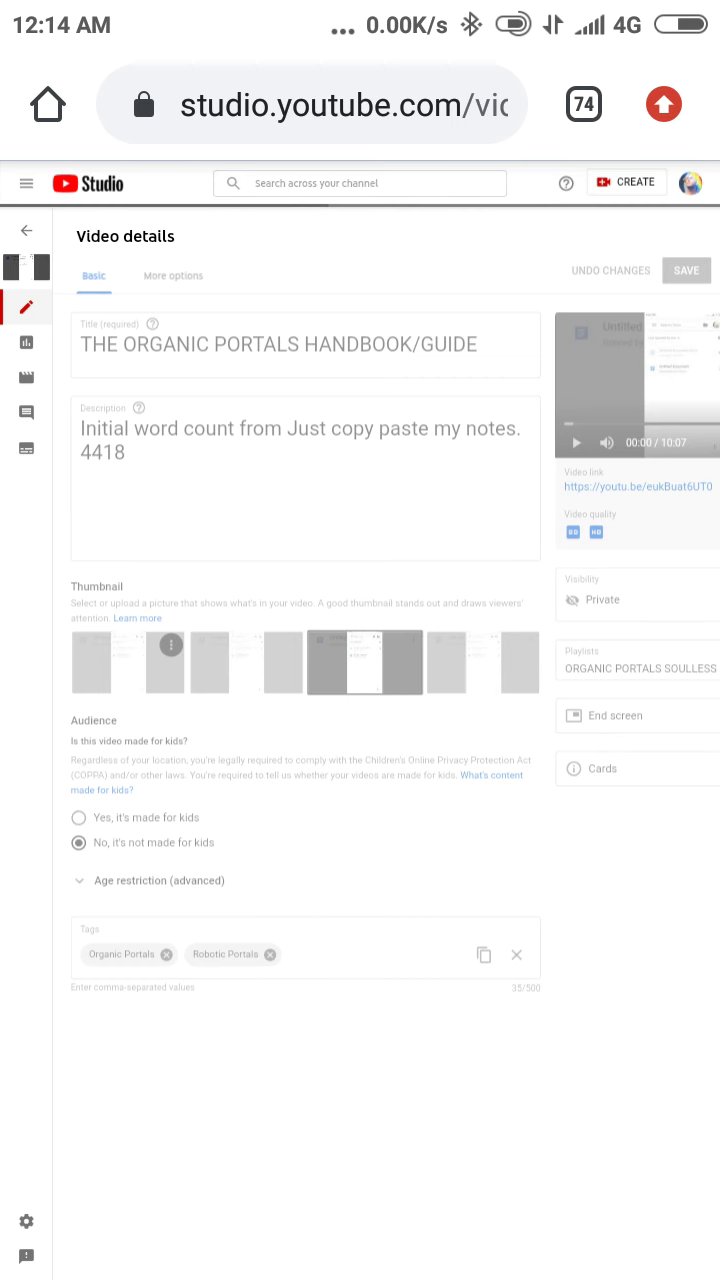
left_click(128, 662)
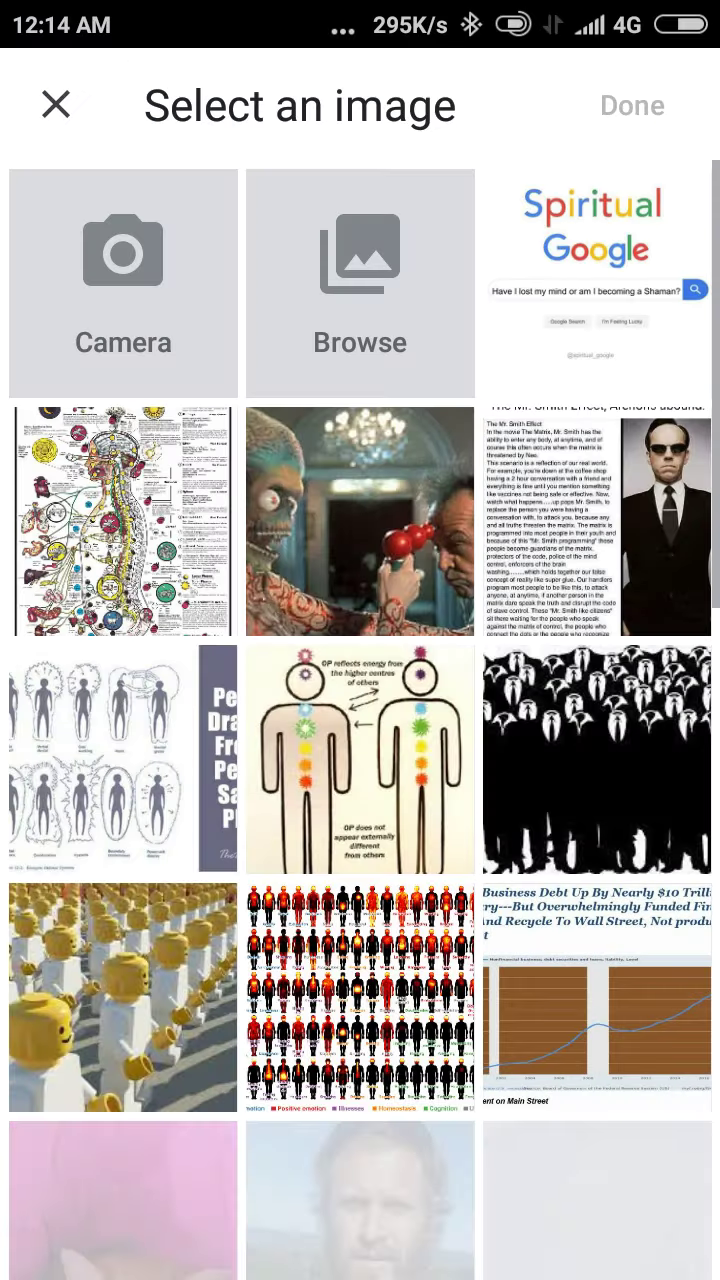
left_click(360, 760)
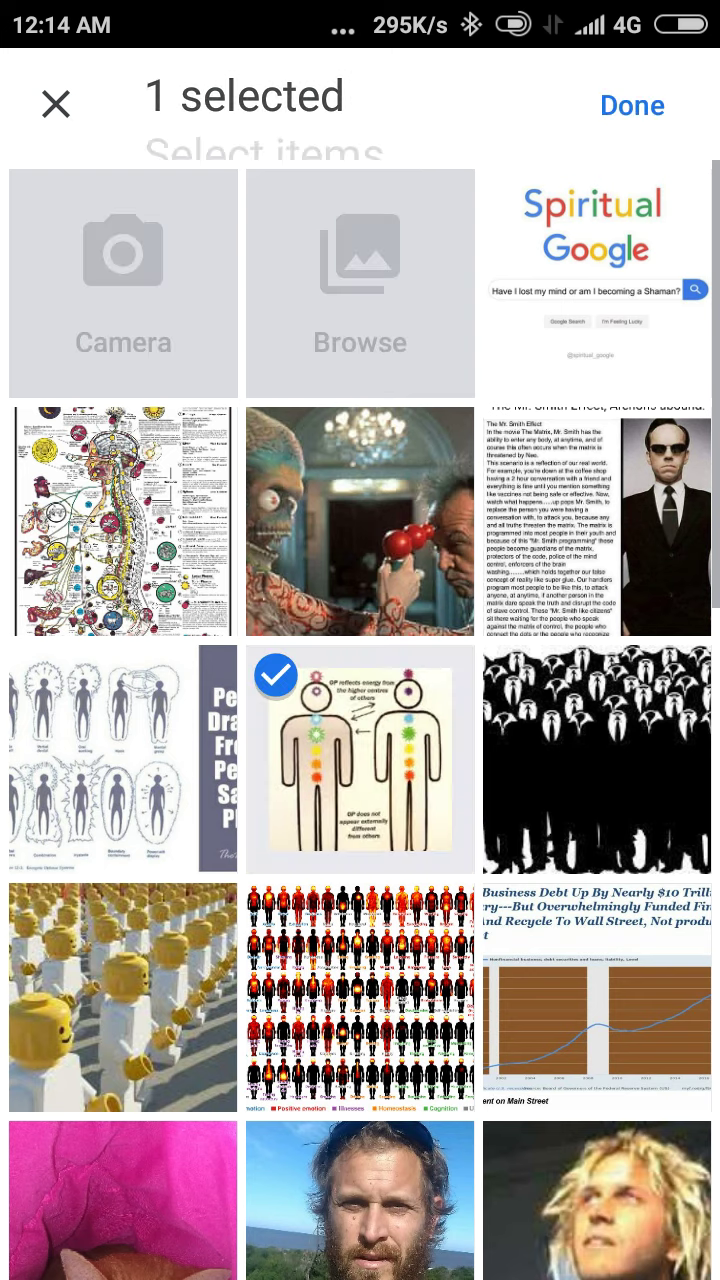
left_click(632, 105)
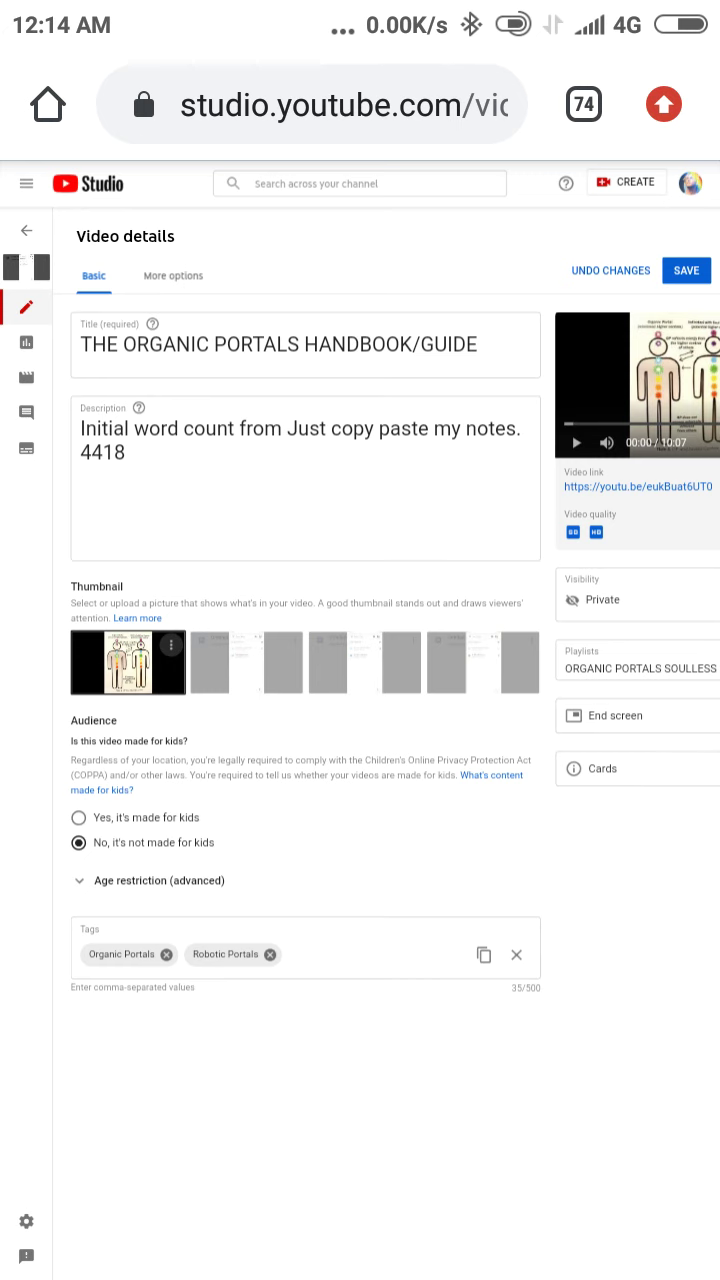
left_click(686, 270)
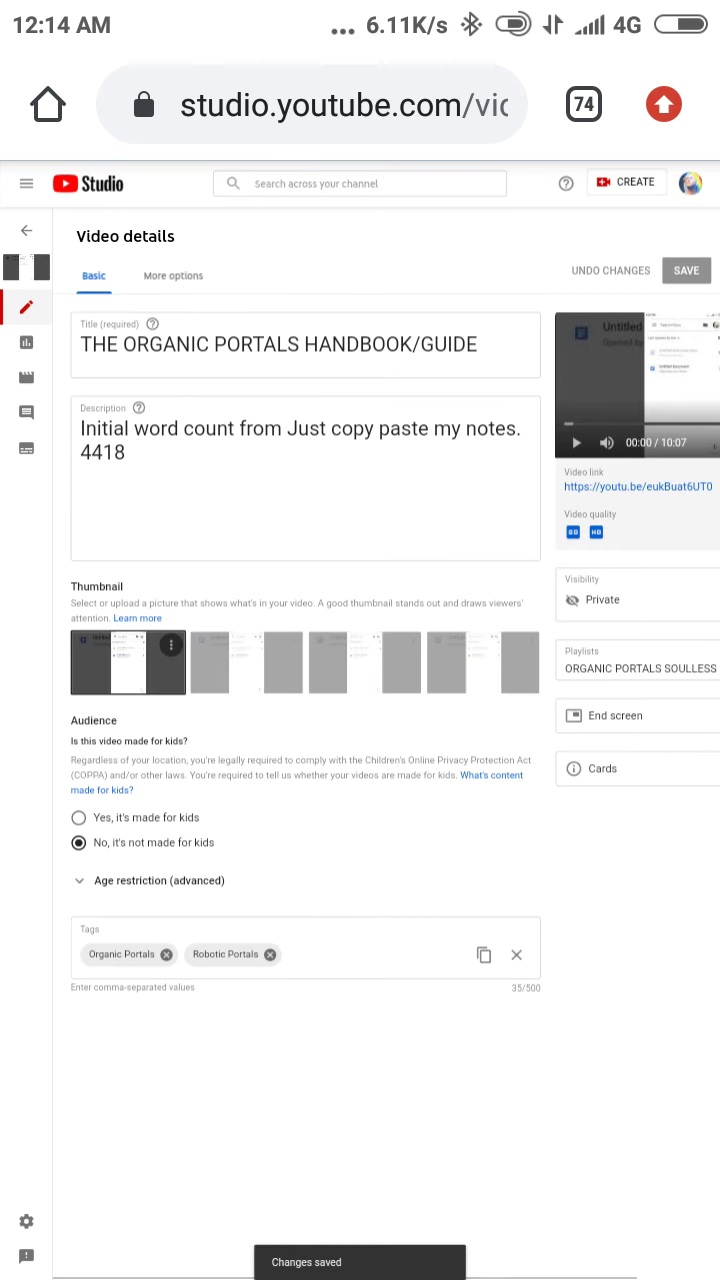
Step: Re-pick the third frame, re-upload and save the chakra-figures thumbnail, then select the frame again
left_click(365, 660)
left_click(686, 270)
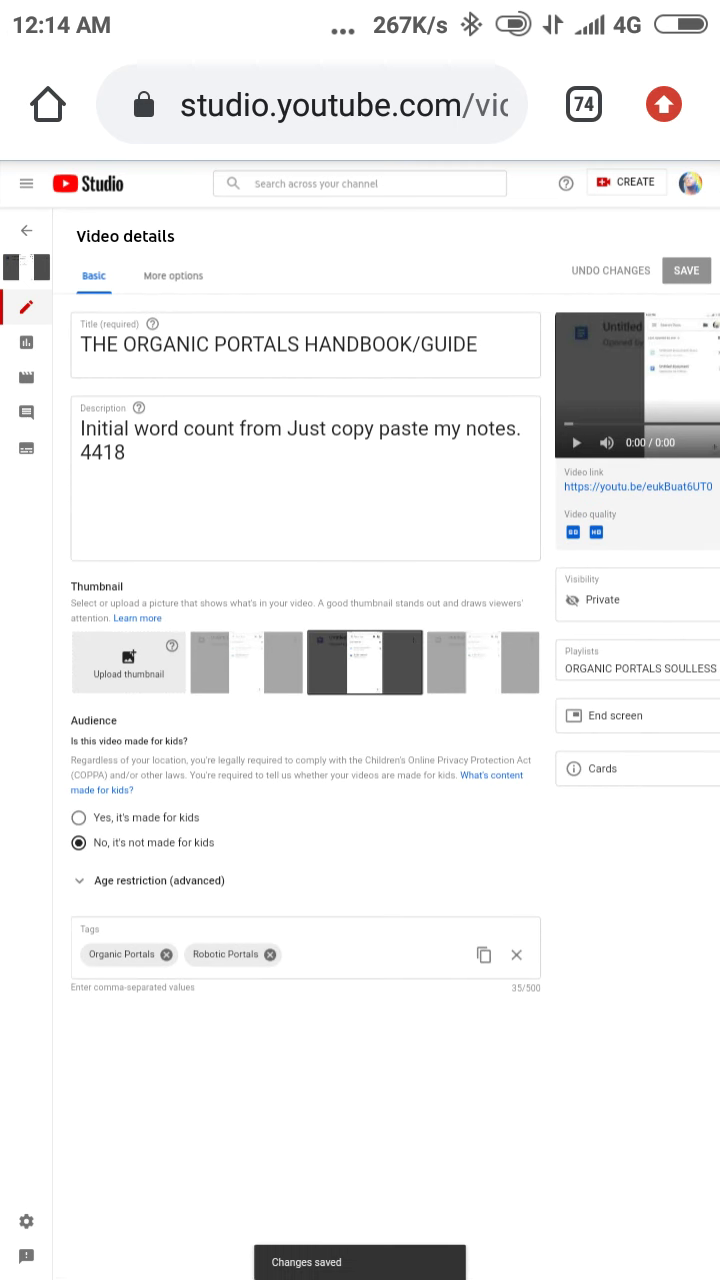
left_click(128, 660)
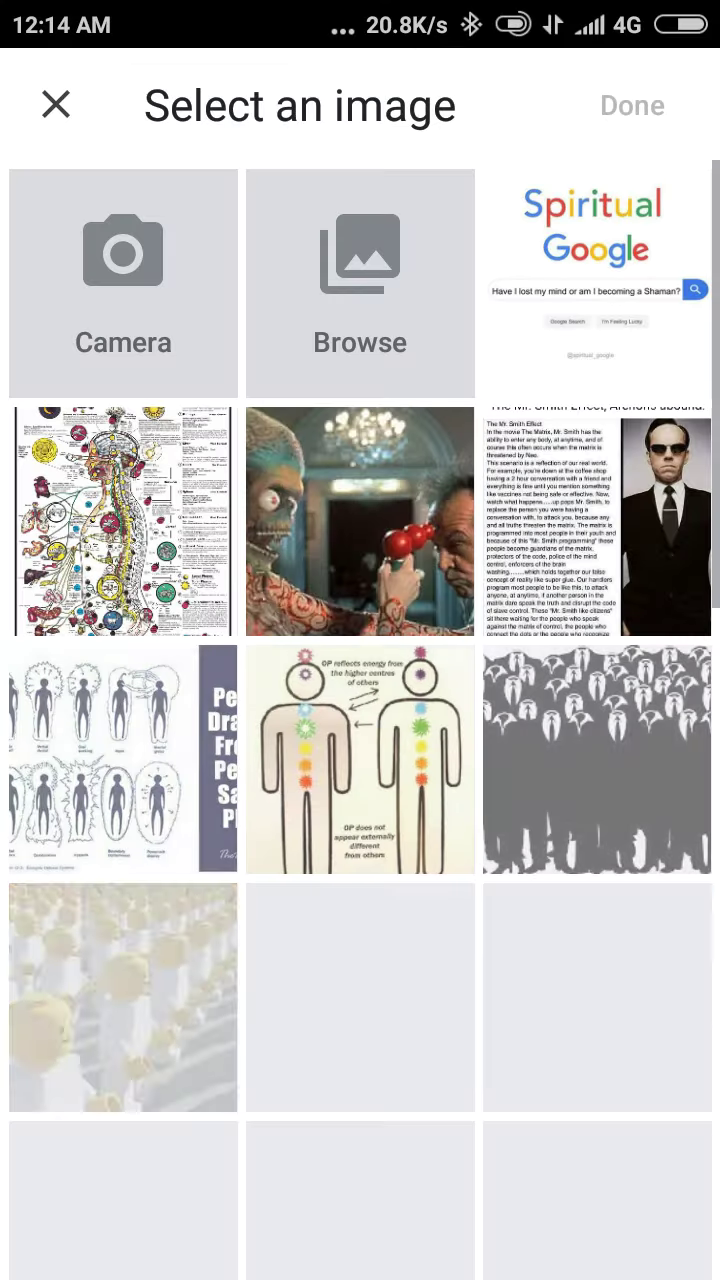
left_click(360, 760)
left_click(632, 105)
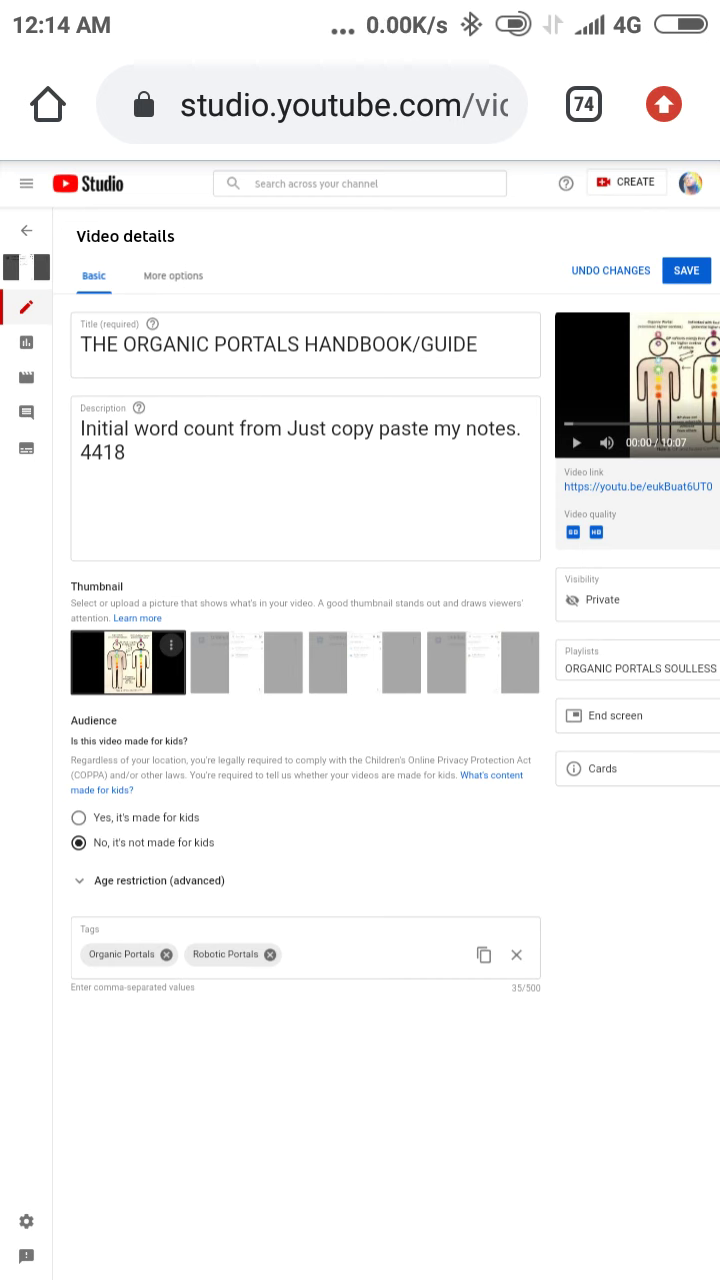
left_click(686, 270)
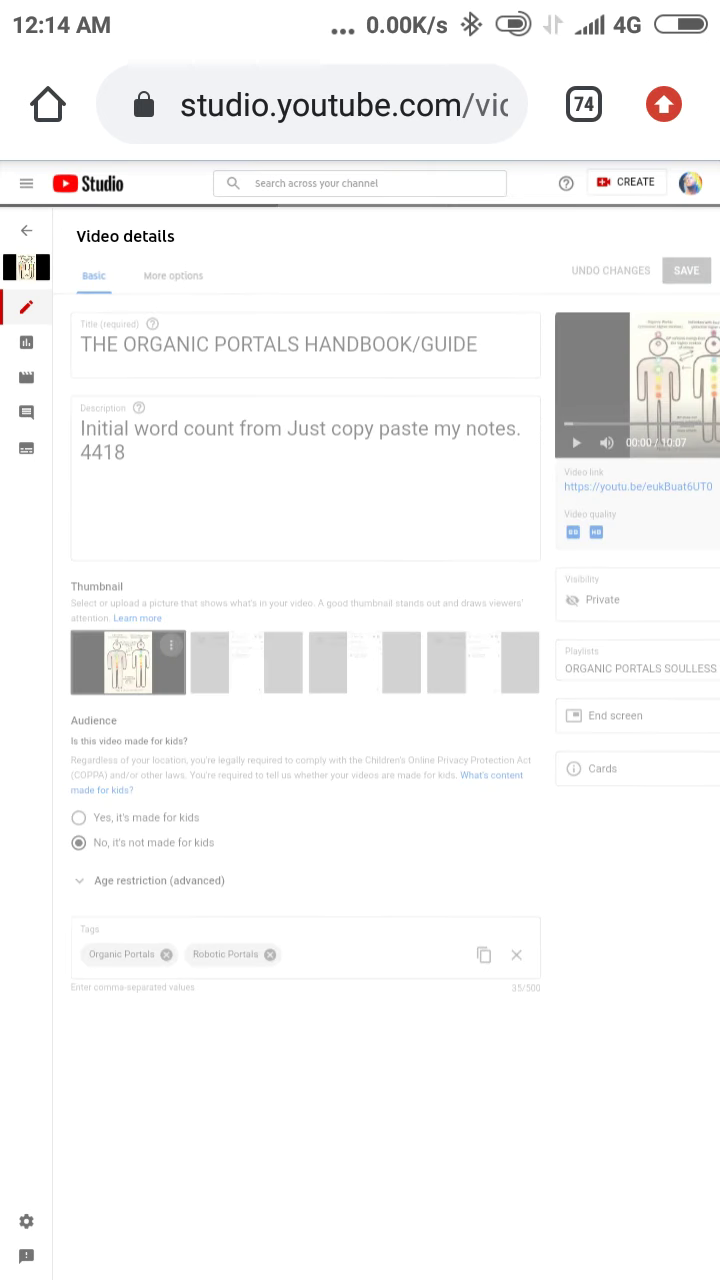
left_click(375, 651)
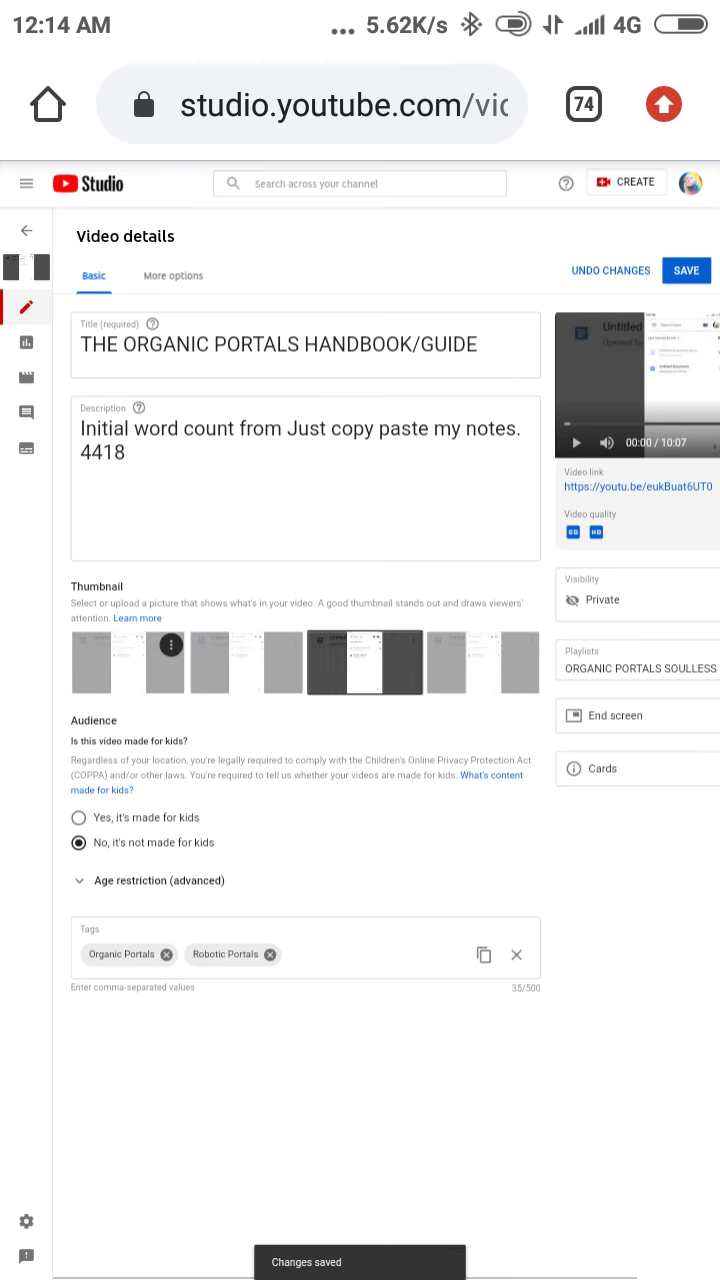
Step: Add the tag NPC beside Organic Portals and Robotic Portals, then save the details
left_click(353, 951)
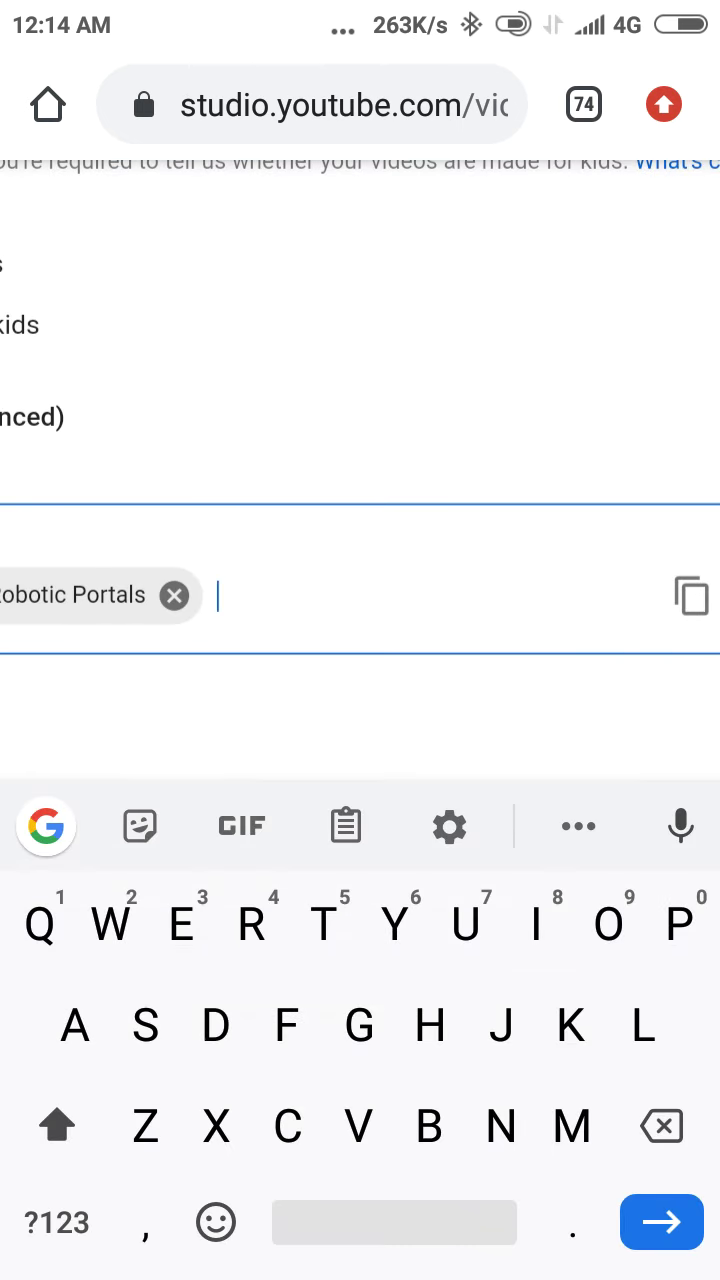
left_click(501, 1125)
left_click(678, 922)
left_click(287, 1125)
type("Npc")
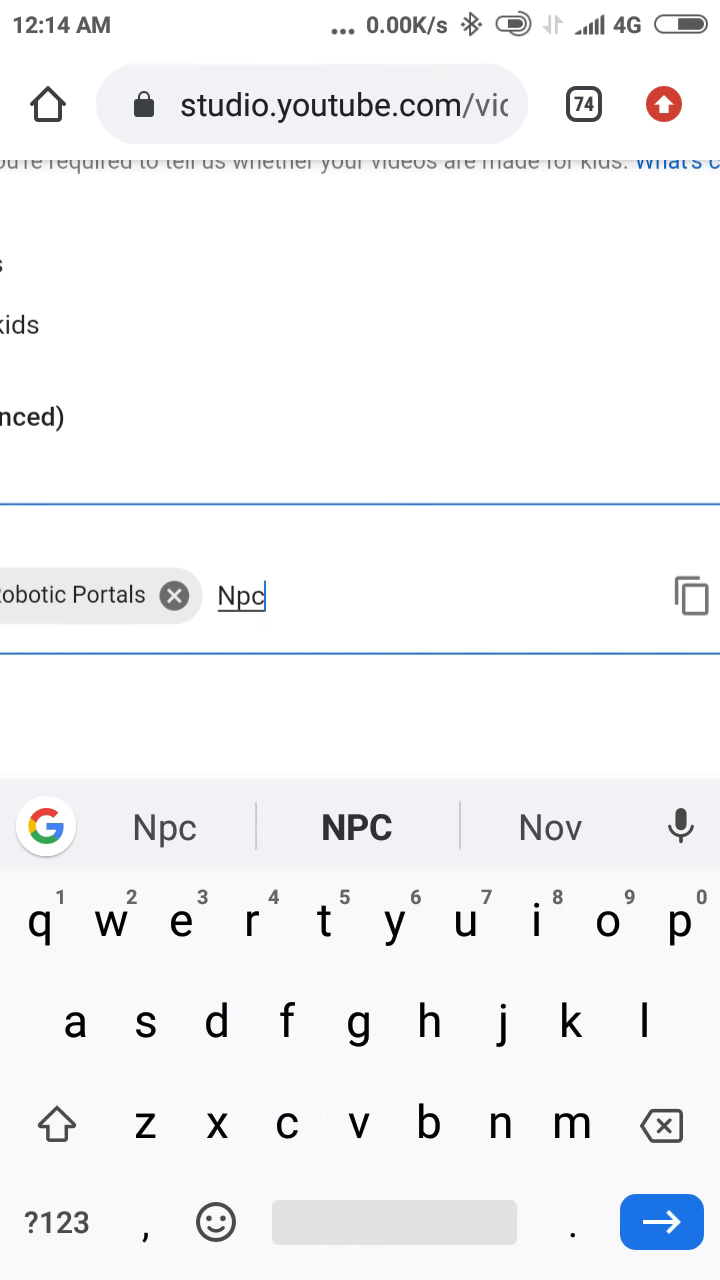
type("PC")
left_click(357, 826)
left_click(662, 1222)
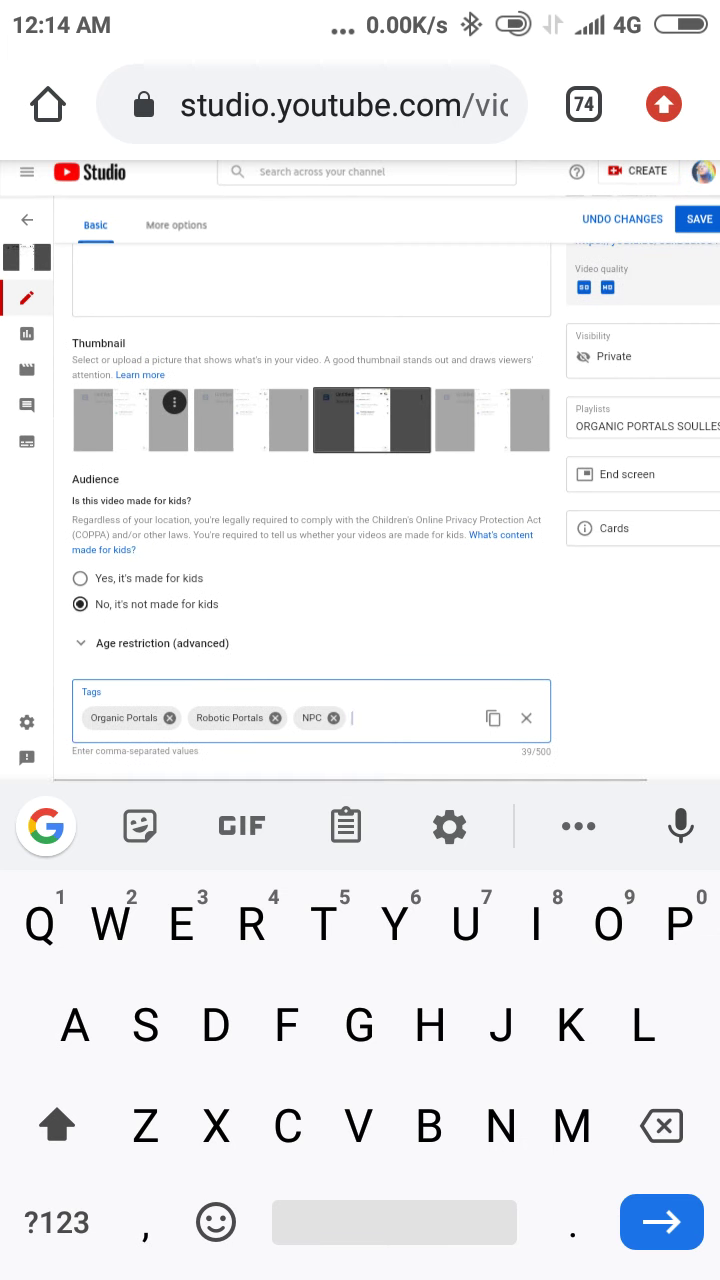
key("Escape")
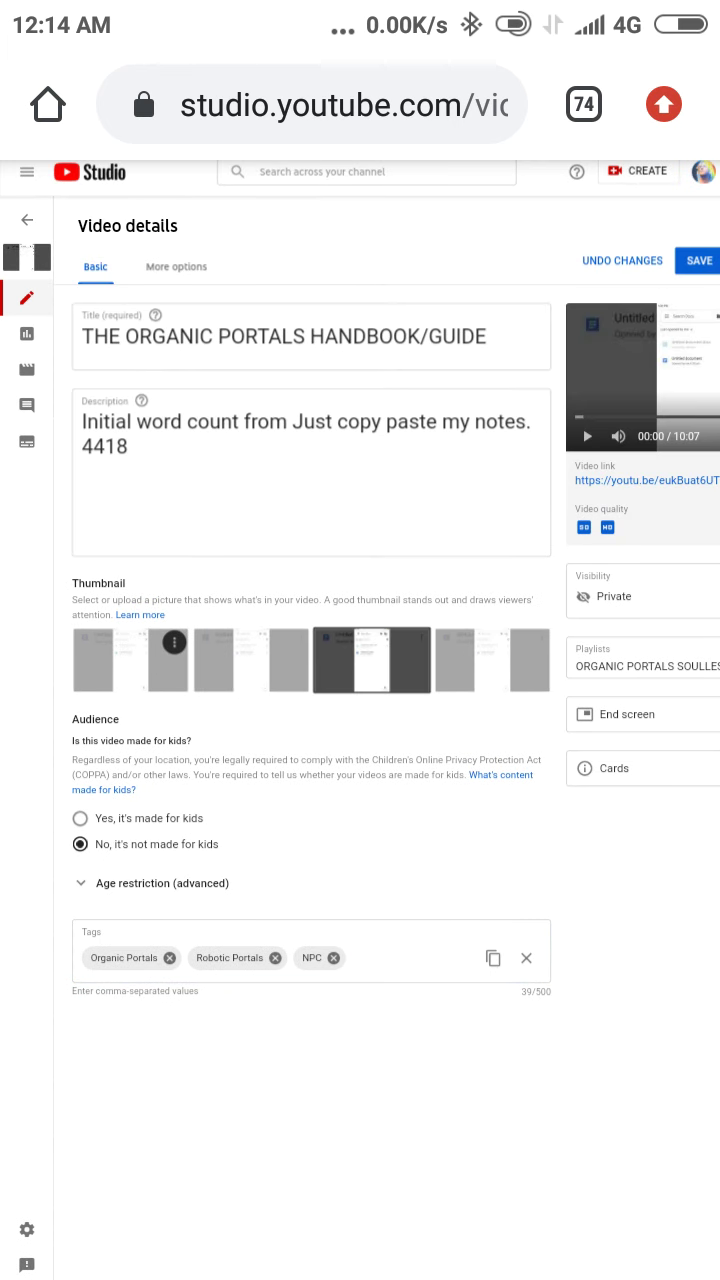
left_click(699, 260)
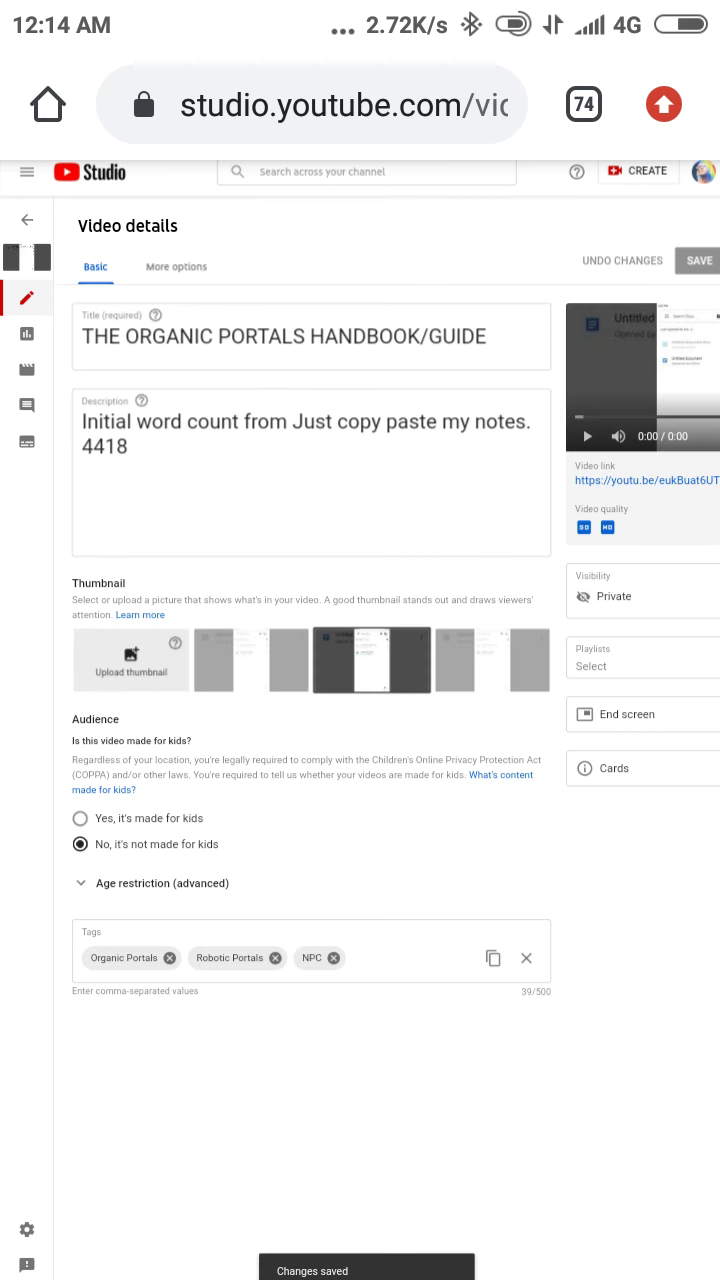
Step: Upload and save the chakra-figures image as the thumbnail, then open the browser menu
left_click(106, 660)
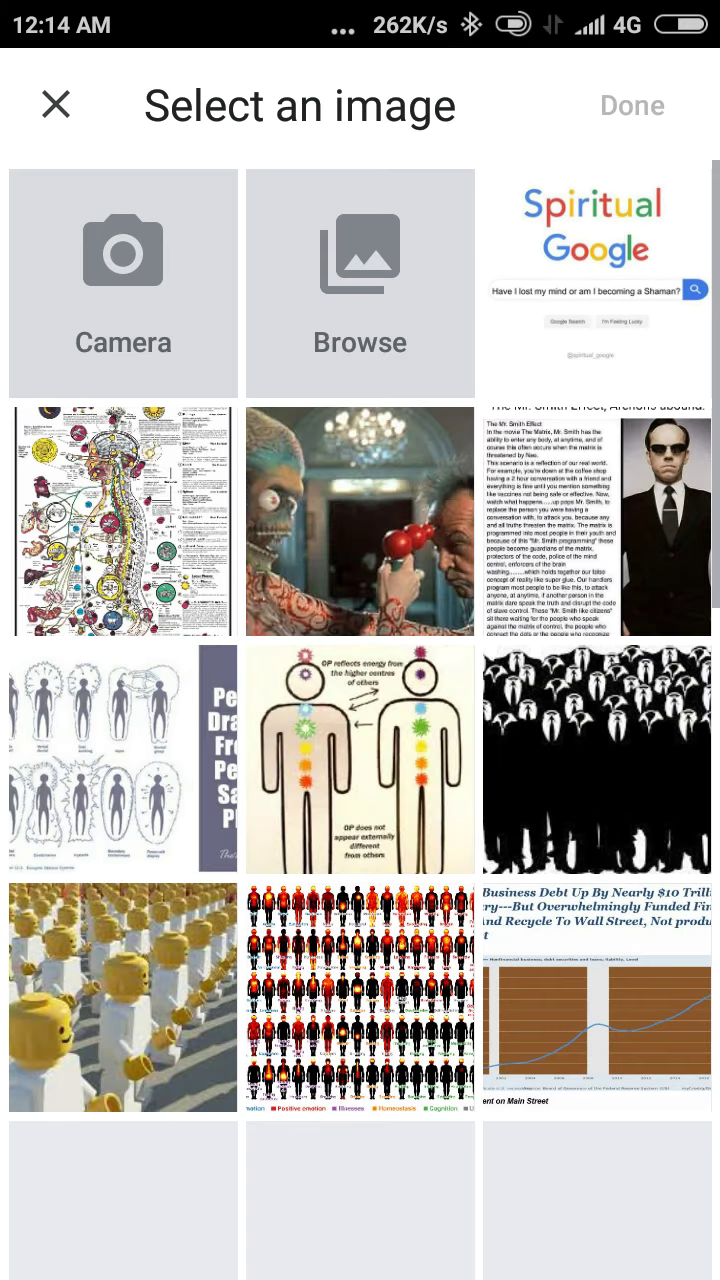
left_click(360, 760)
left_click(632, 105)
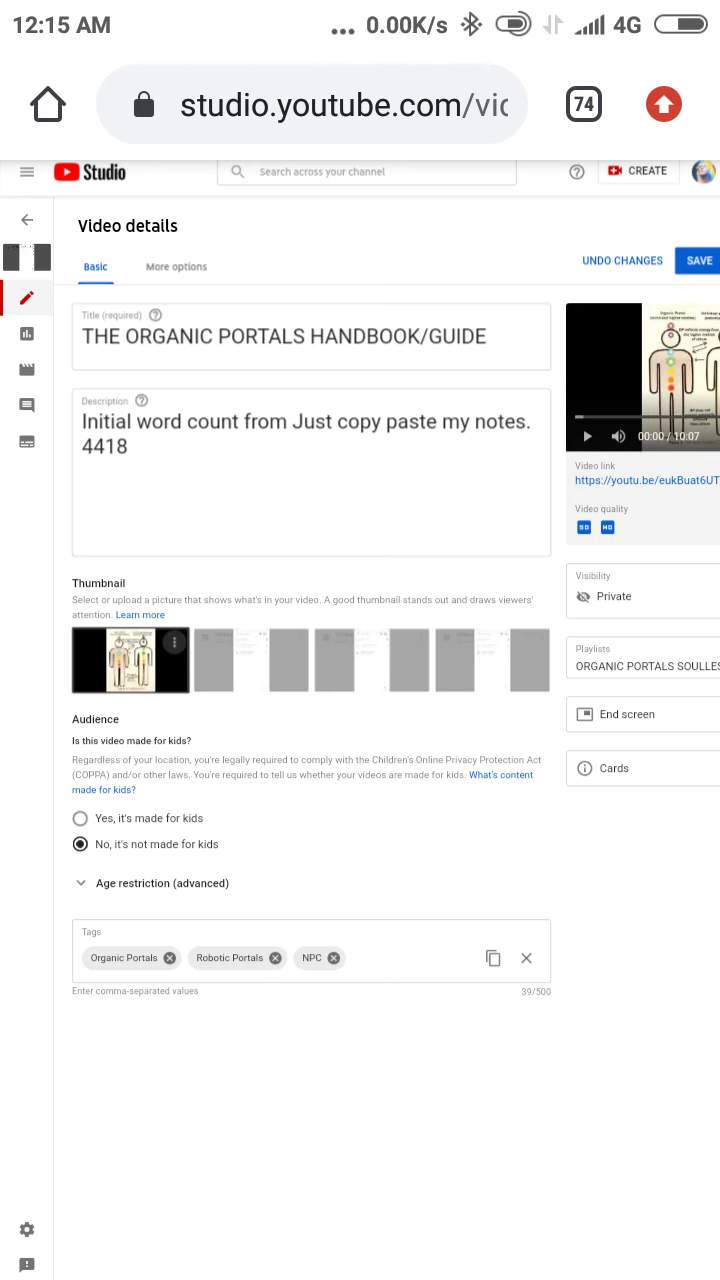
left_click(698, 260)
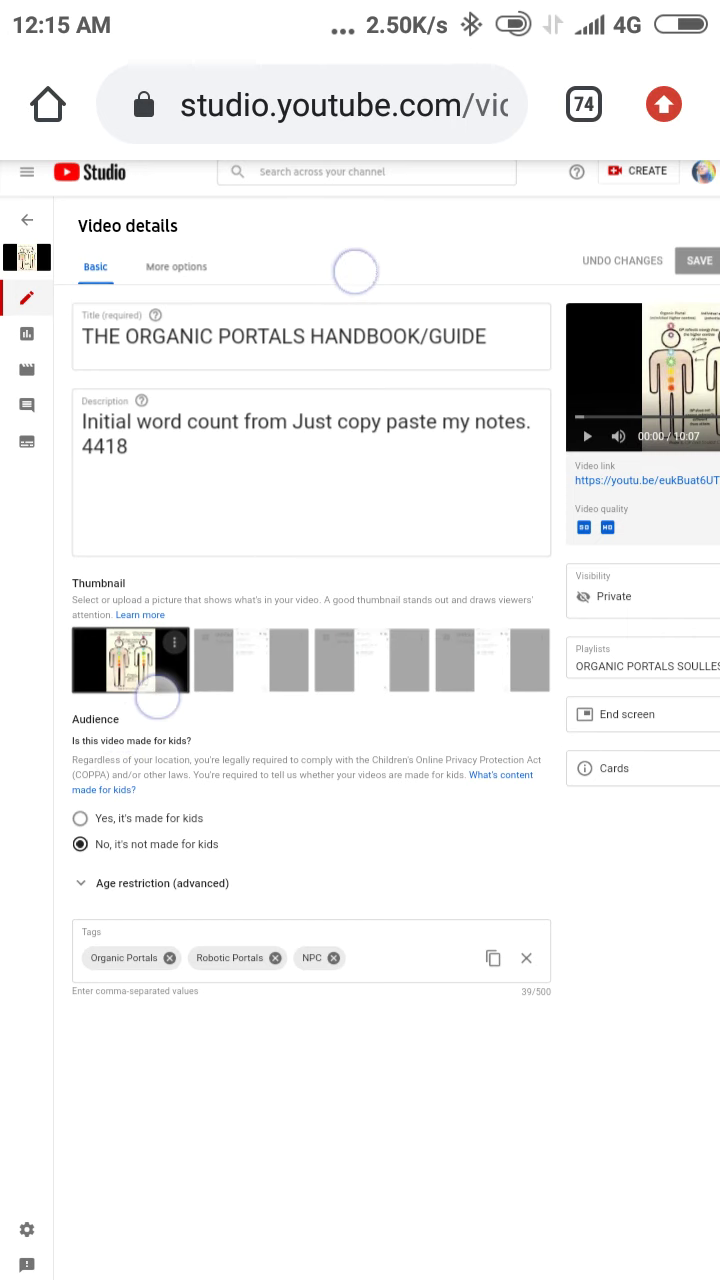
left_click(663, 104)
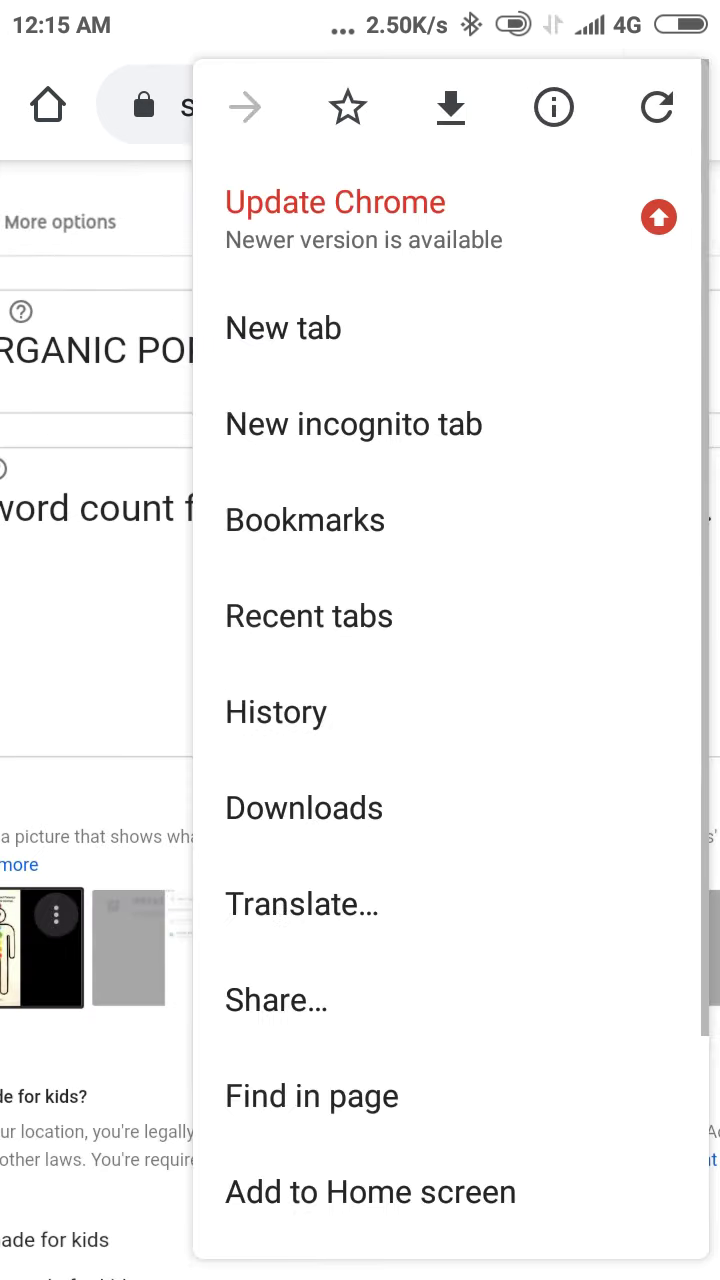
key("Escape")
left_click_drag(420, 551, 582, 510)
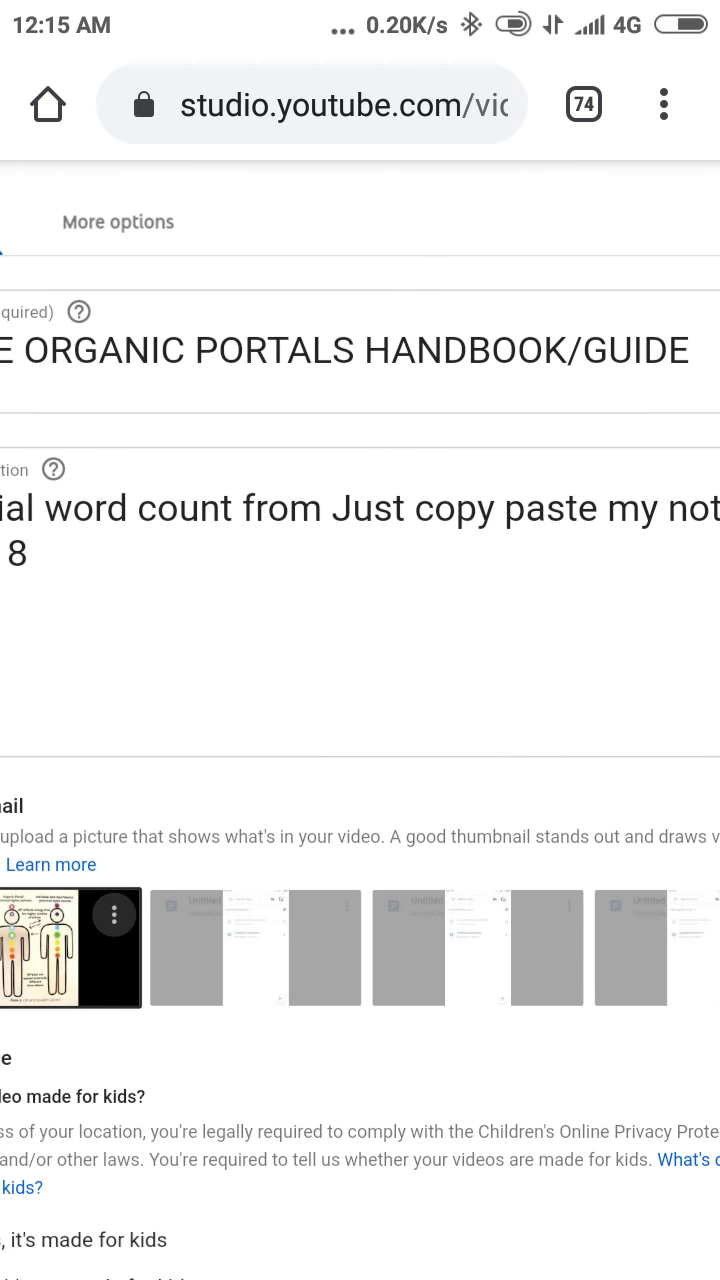
left_click_drag(400, 600, 560, 600)
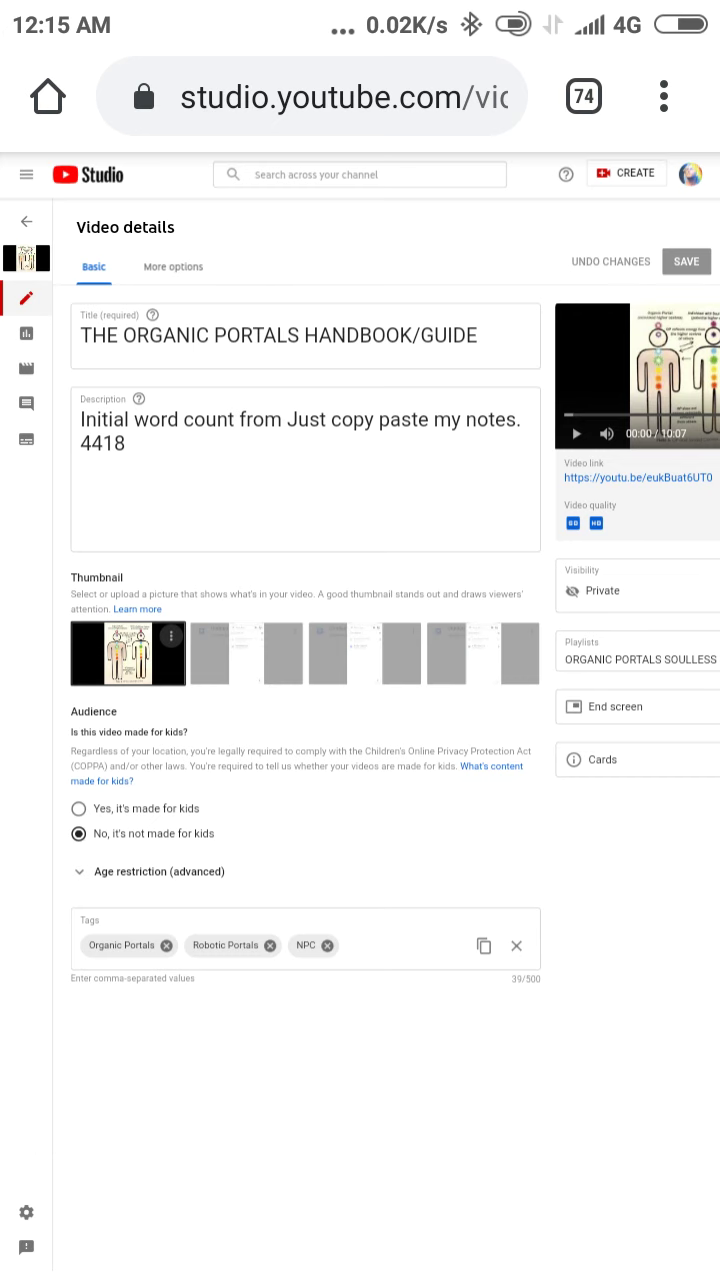
Step: Return to the Channel videos list and zoom in on the handbook video's thumbnail
left_click(26, 221)
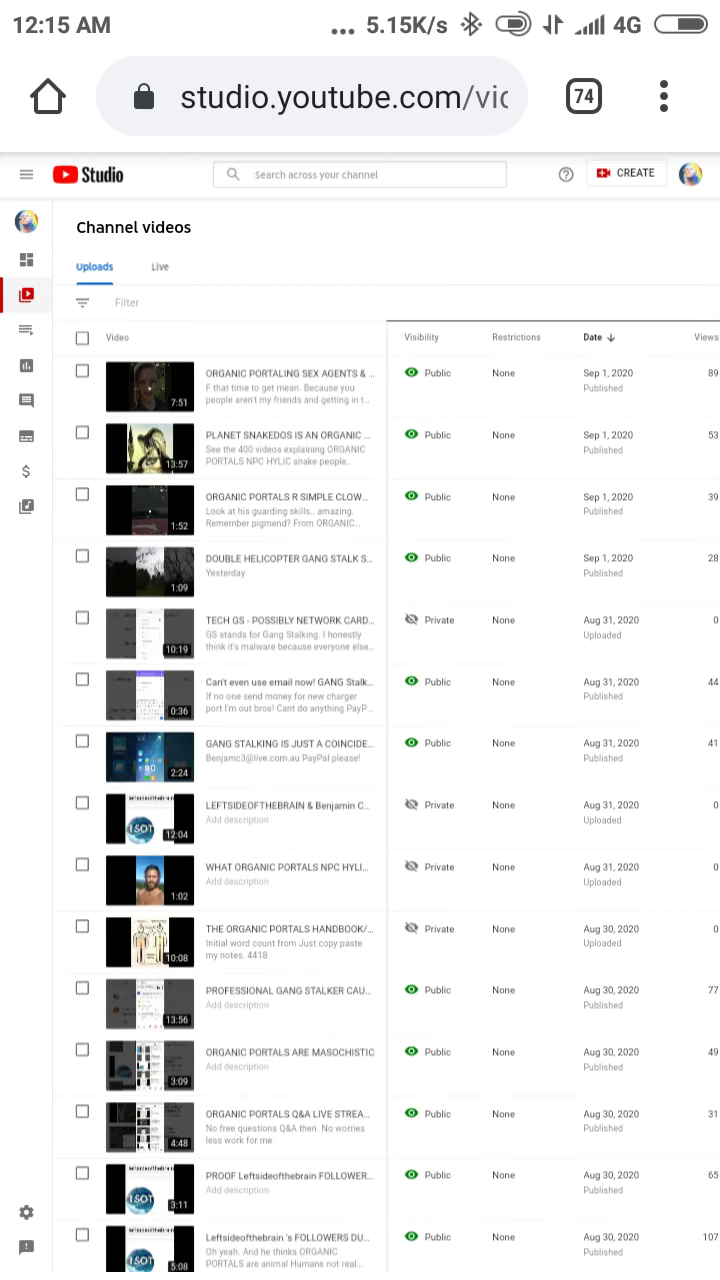
scroll(360, 740, "up", 5)
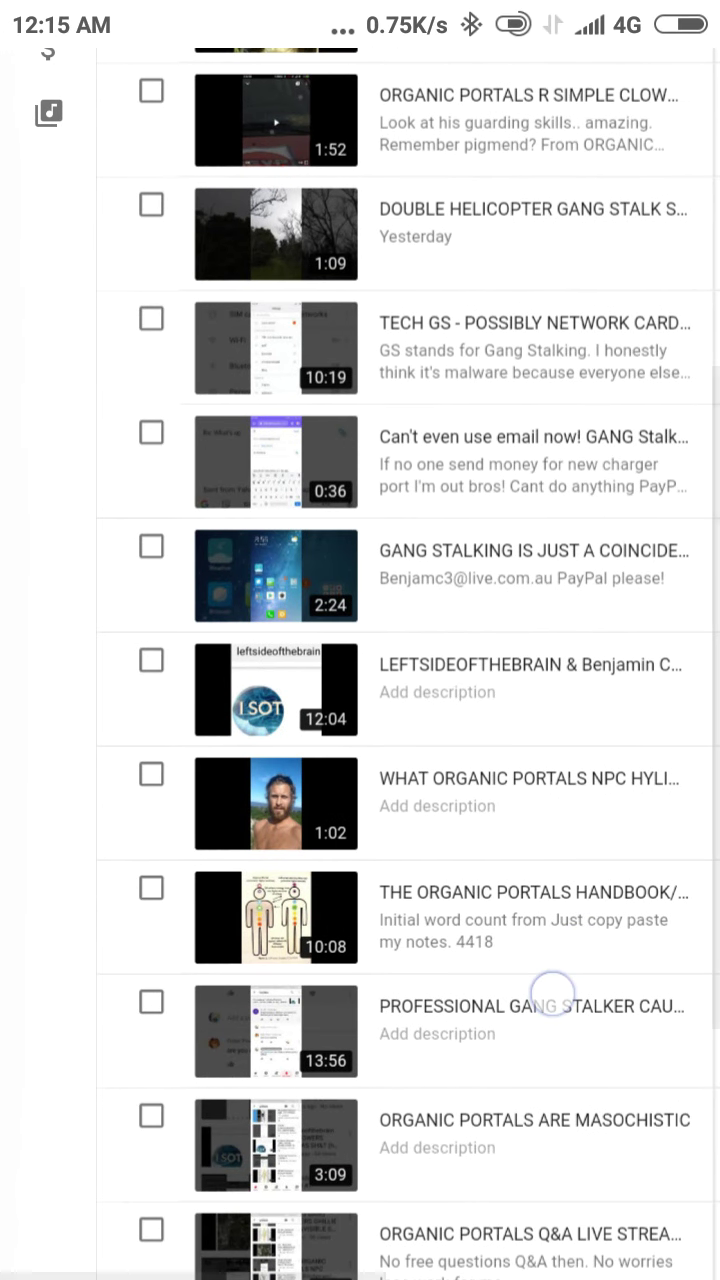
left_click_drag(553, 993, 498, 1024)
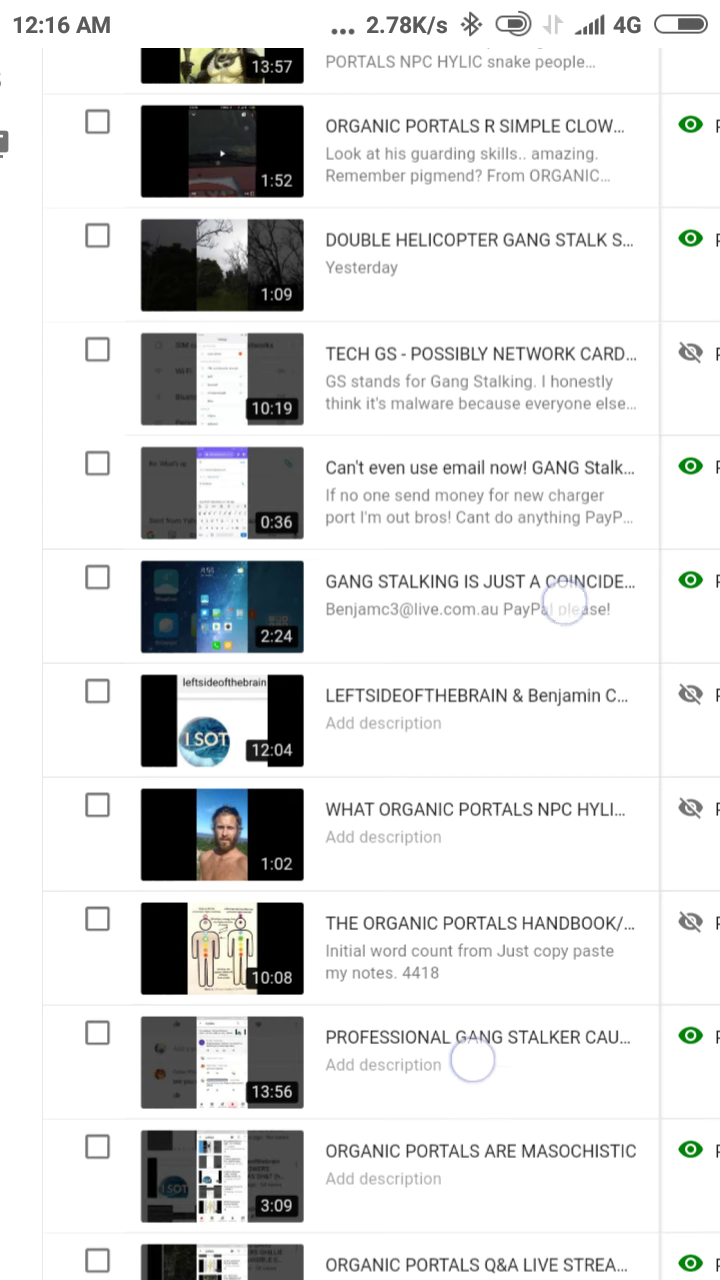
scroll(510, 830, "down", 5)
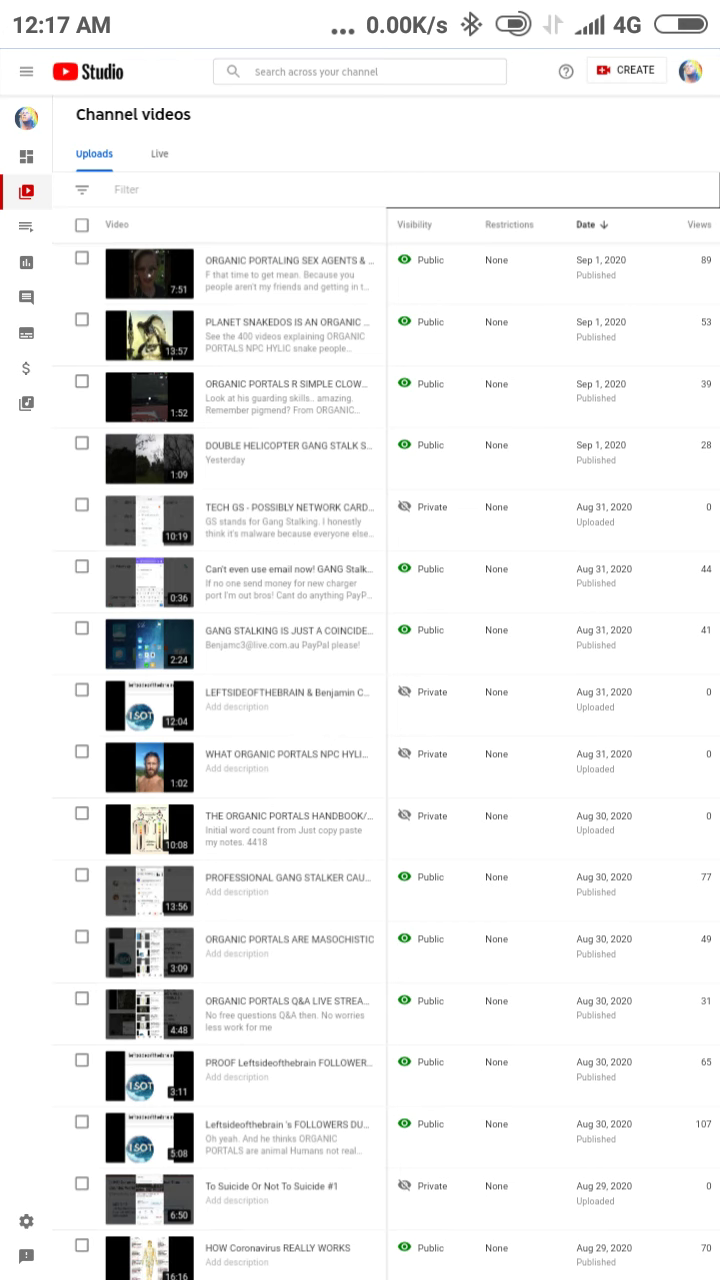
left_click_drag(437, 905, 437, 915)
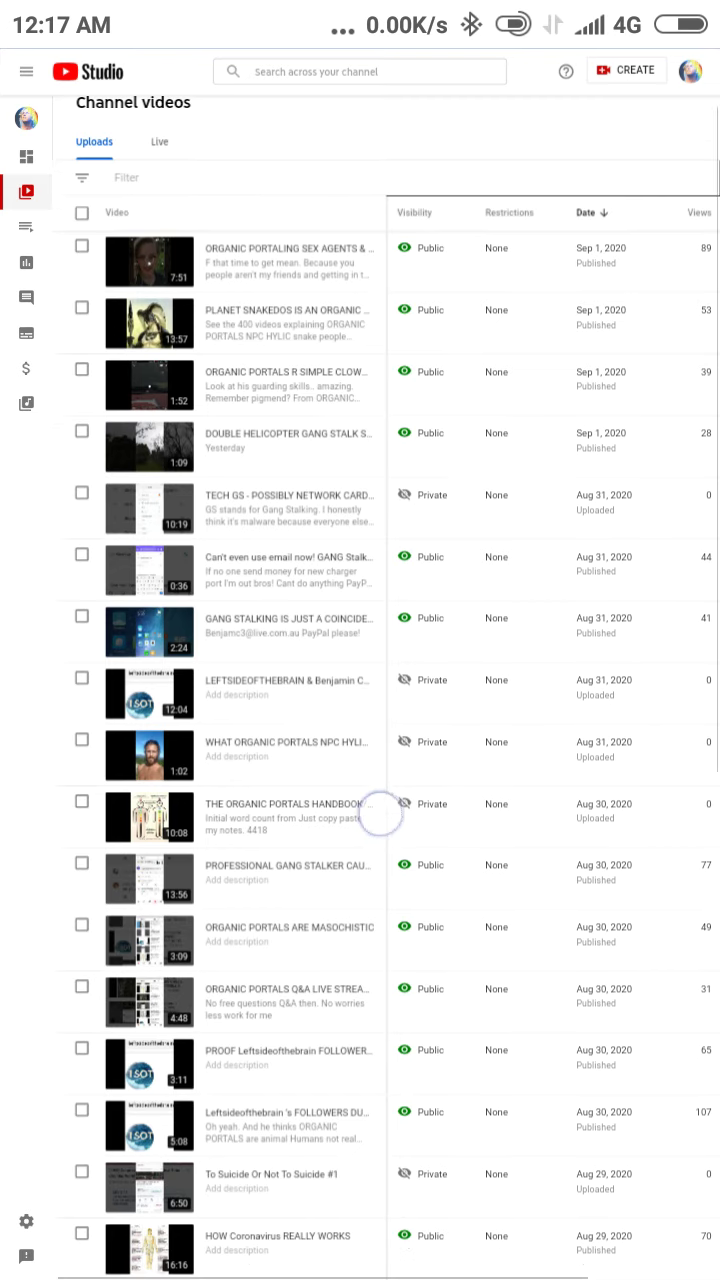